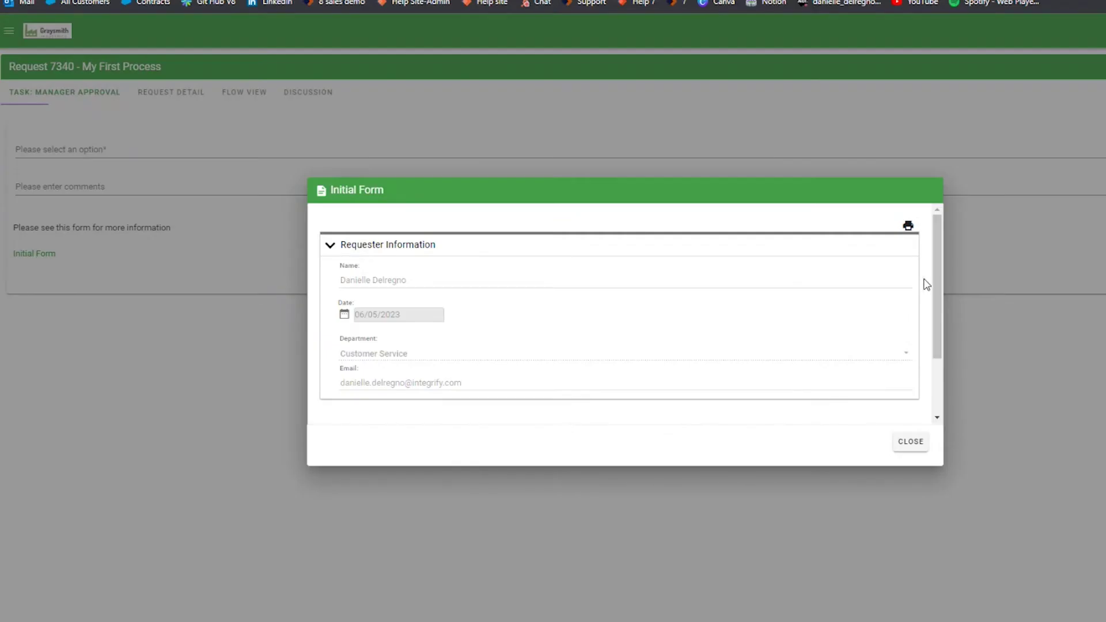
# Approve request 7340 with the comment 'Looks great!' and submit the Manager Approval task
pyautogui.click(915, 442)
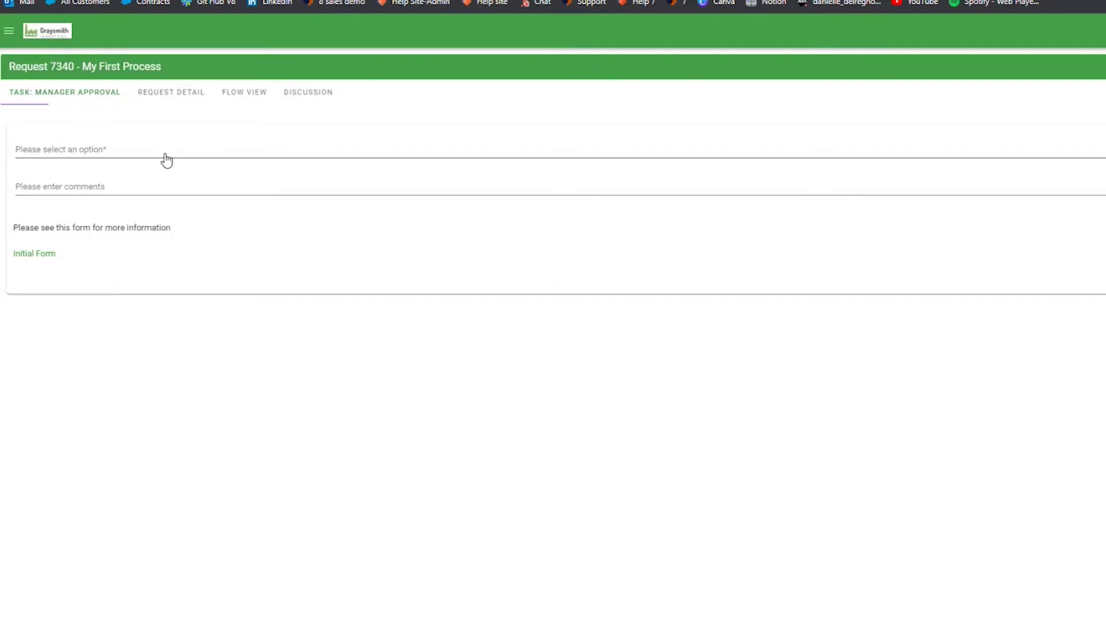
pyautogui.click(166, 160)
pyautogui.click(166, 159)
pyautogui.click(149, 180)
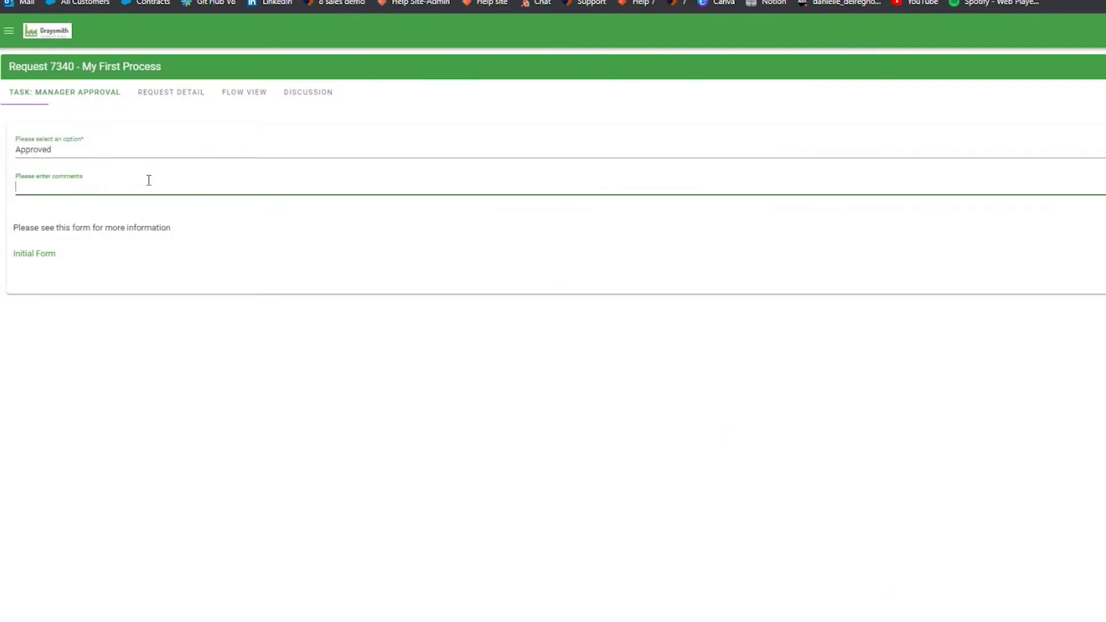
pyautogui.write('Looks great!')
pyautogui.click(1072, 266)
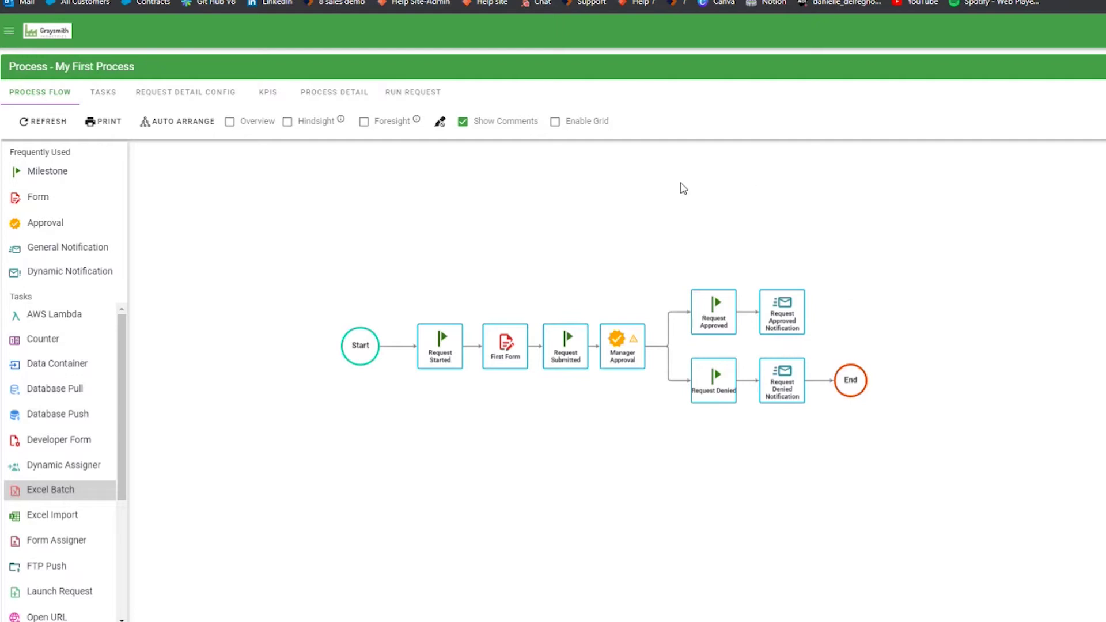
# In Configure Task, add the approval options Approved and Denied to Manager Approval
pyautogui.rightClick(620, 363)
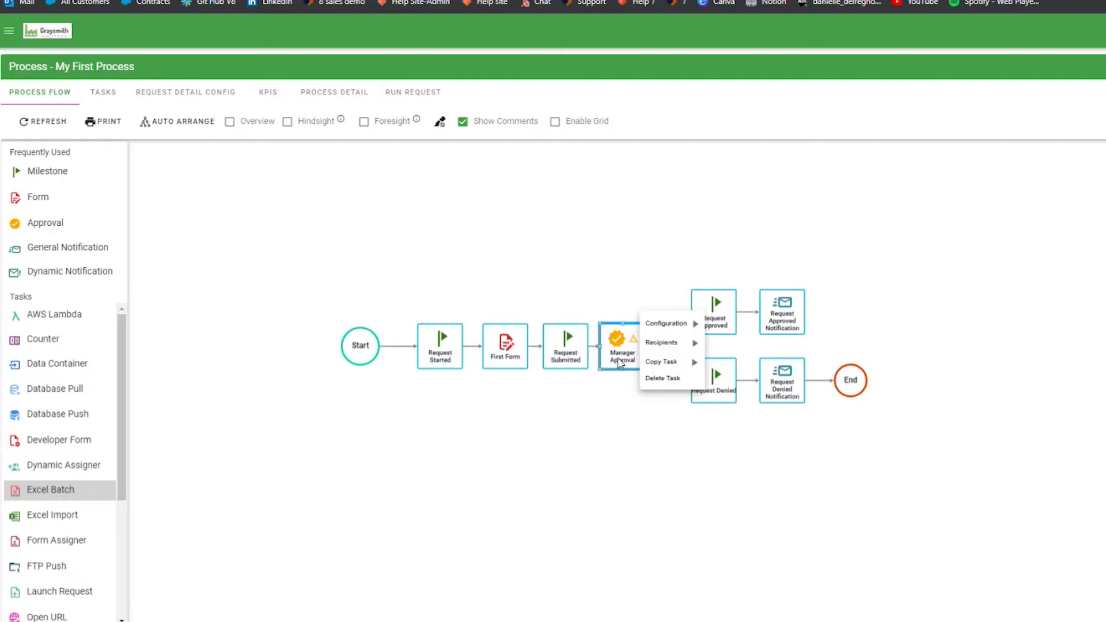
pyautogui.moveTo(667, 333)
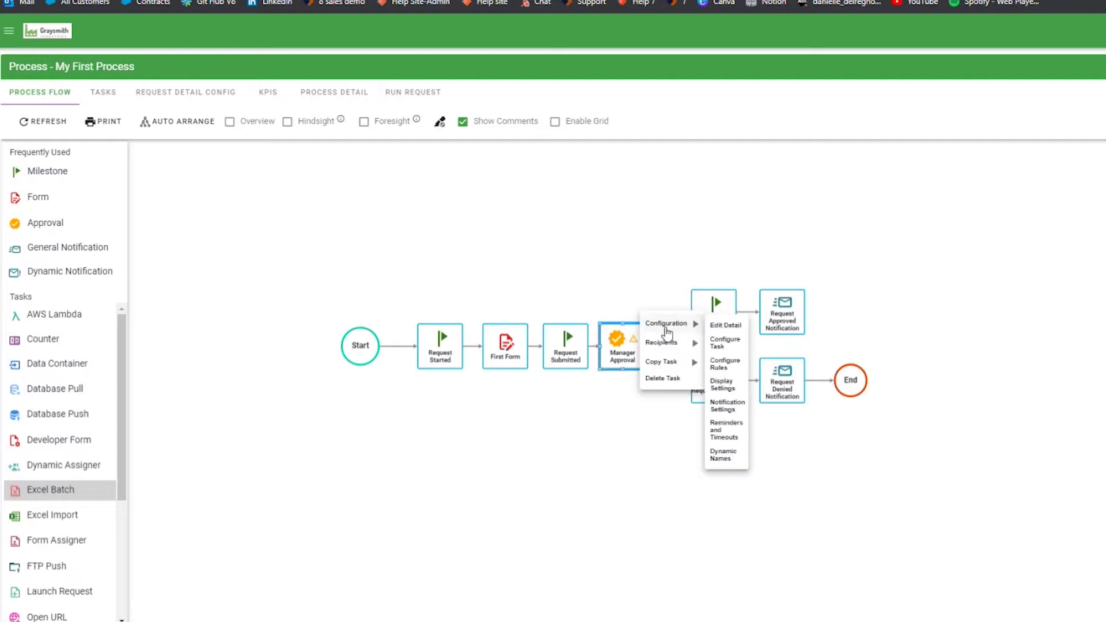
pyautogui.click(723, 345)
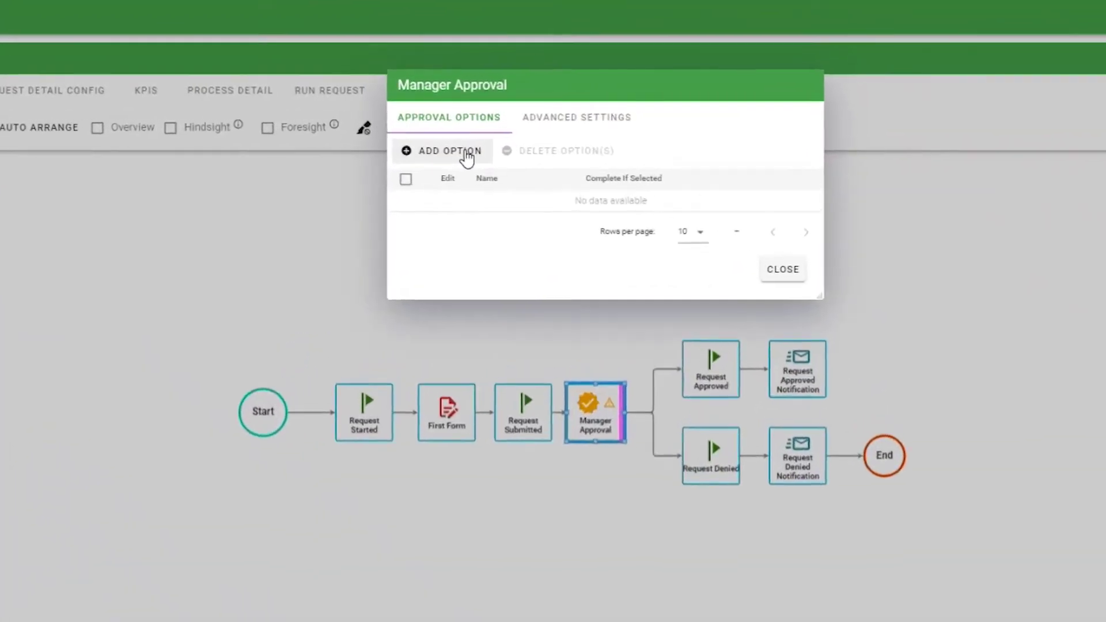
pyautogui.click(489, 148)
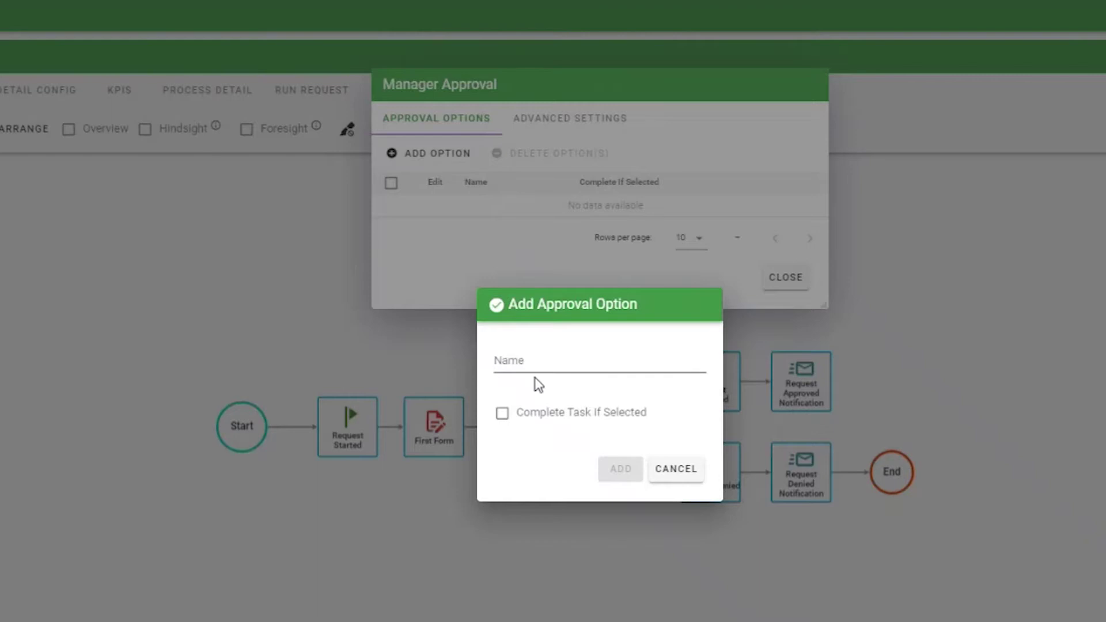
pyautogui.click(540, 354)
pyautogui.write('Approved')
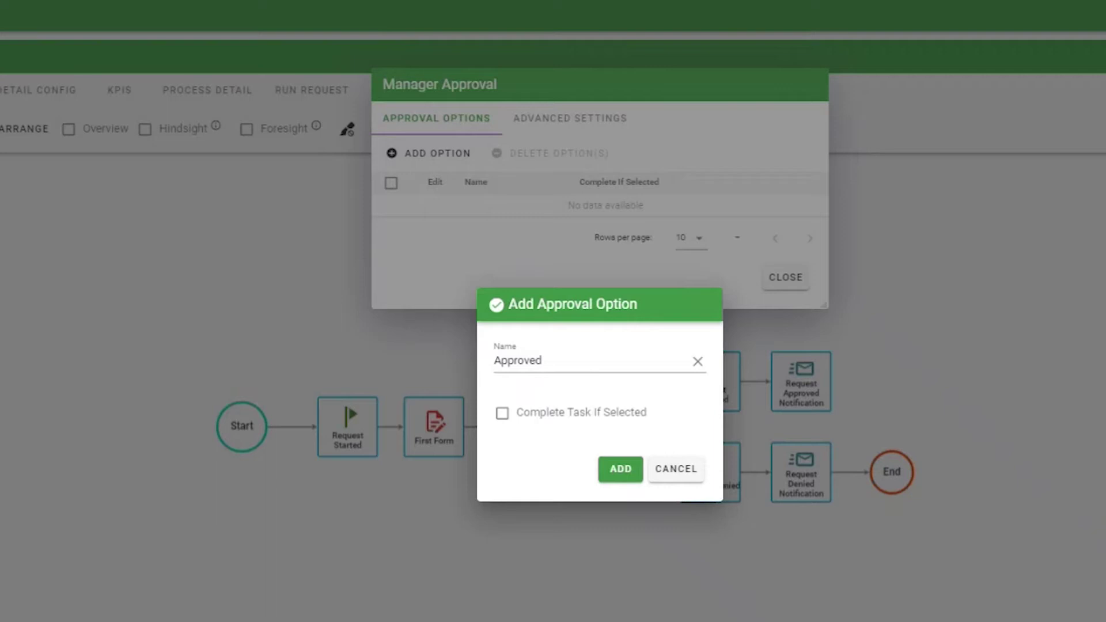
pyautogui.click(612, 486)
pyautogui.click(420, 153)
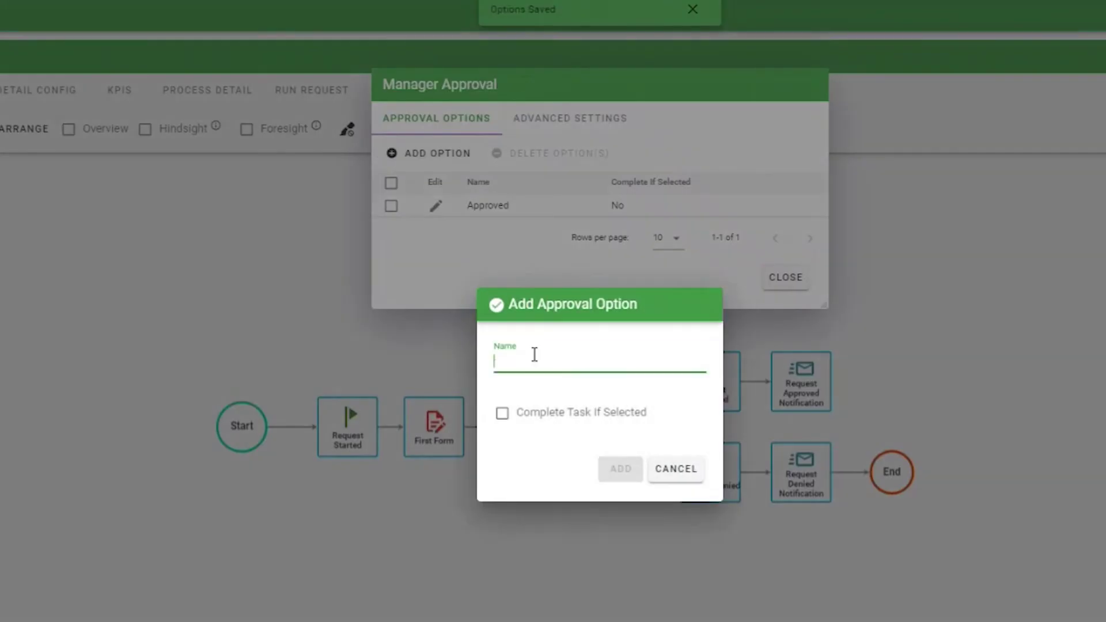
pyautogui.write('Denied')
pyautogui.click(611, 469)
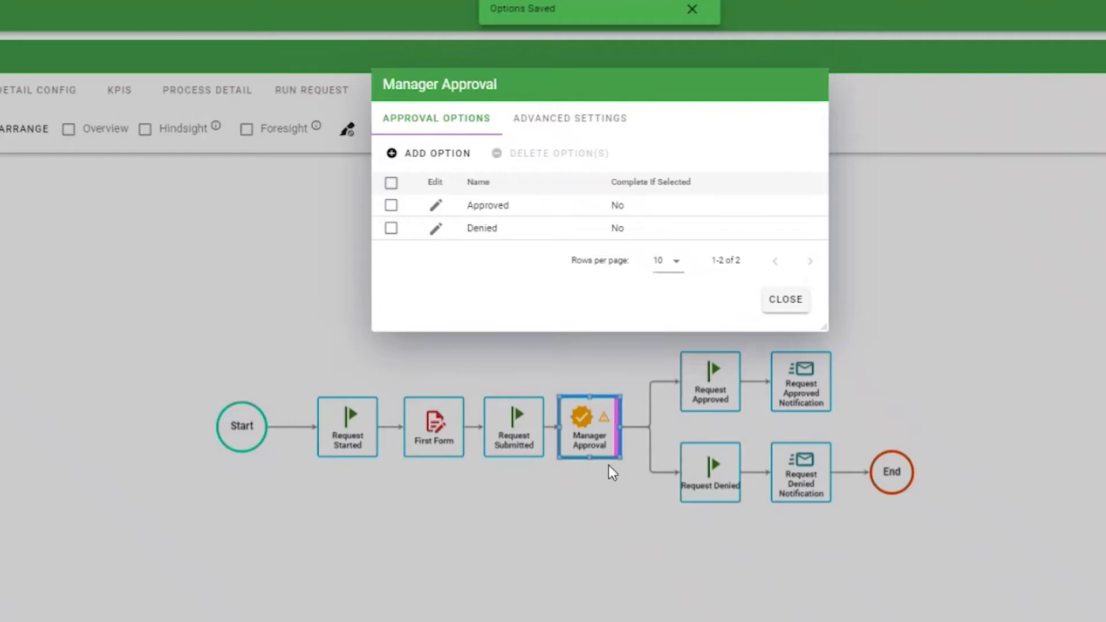
# Keep 'Allow Users to enter comments' set to No under Advanced Settings, then close the dialog
pyautogui.click(607, 124)
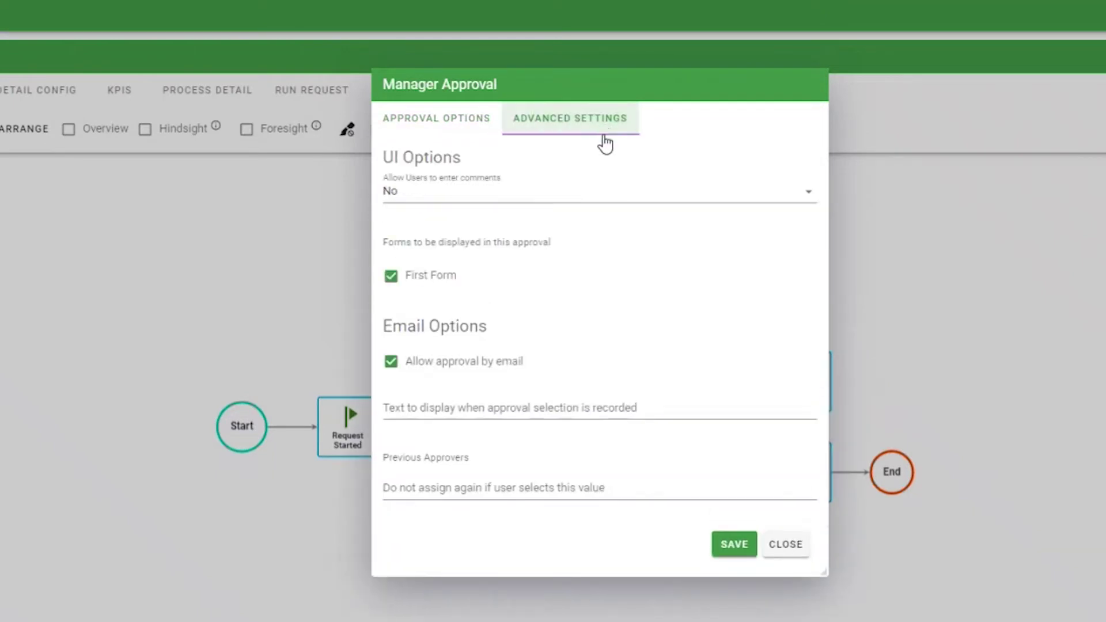
pyautogui.click(618, 200)
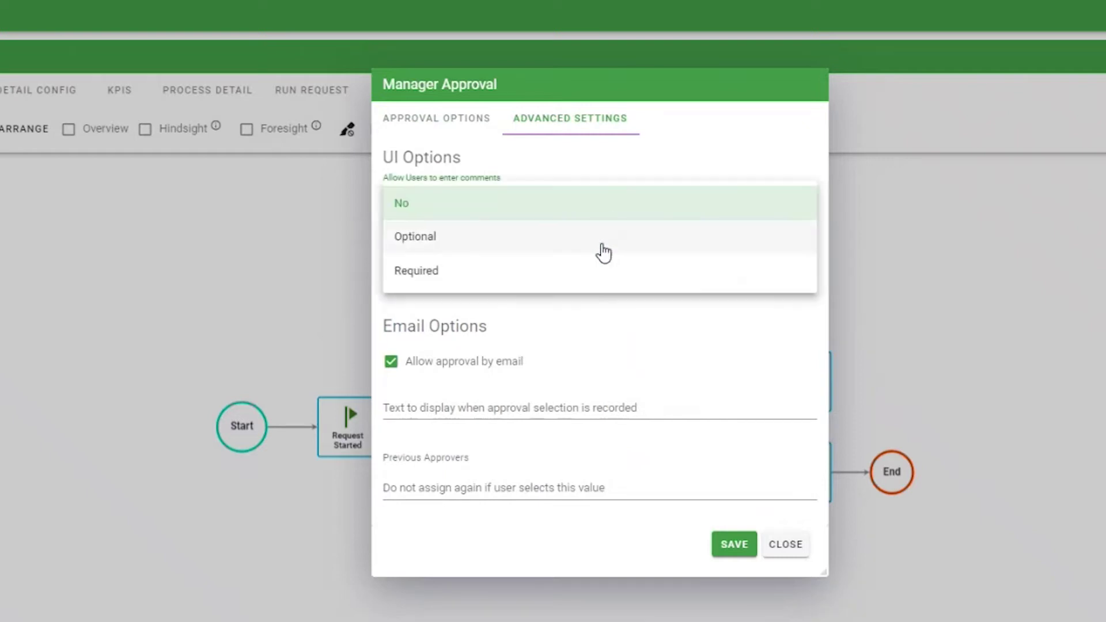
pyautogui.click(606, 351)
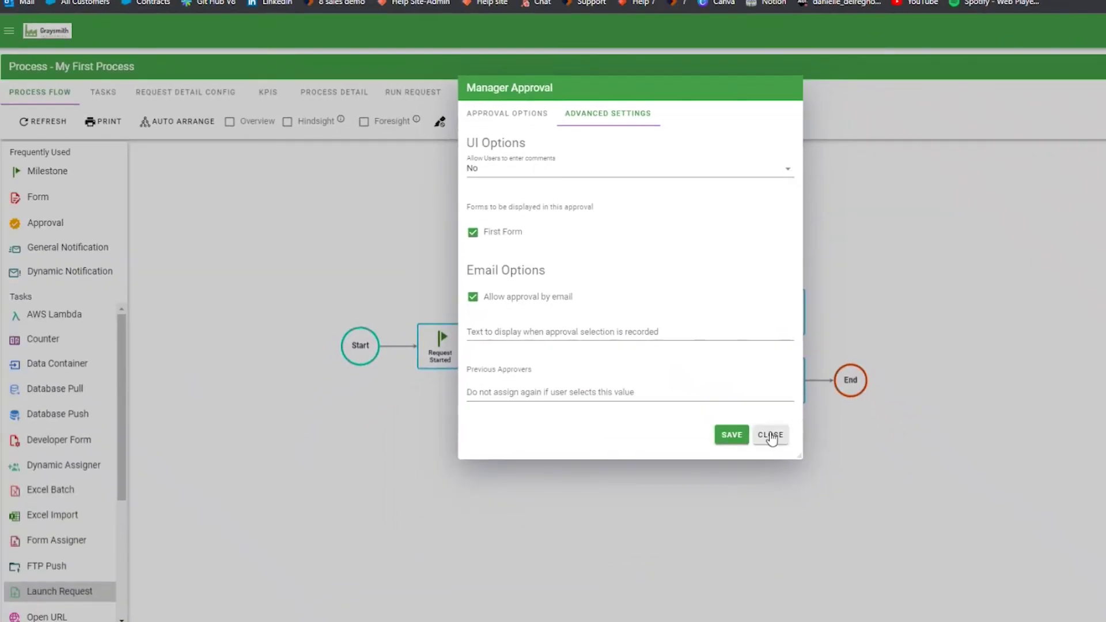
pyautogui.click(772, 448)
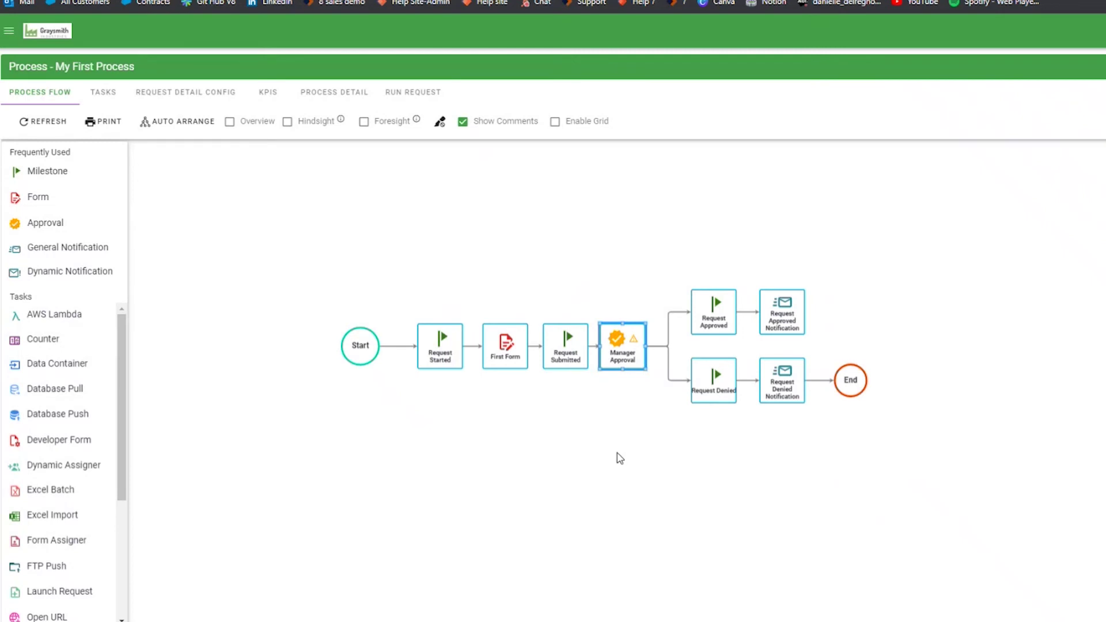
# Open the Manager Approval task's email notification settings
pyautogui.rightClick(623, 340)
pyautogui.moveTo(663, 302)
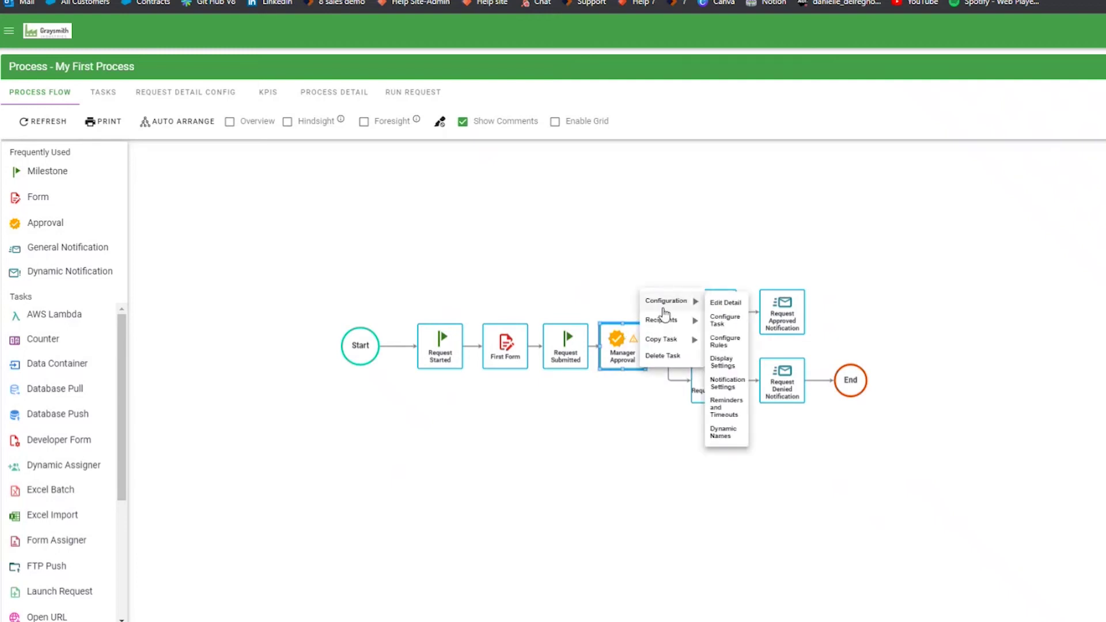
pyautogui.click(739, 388)
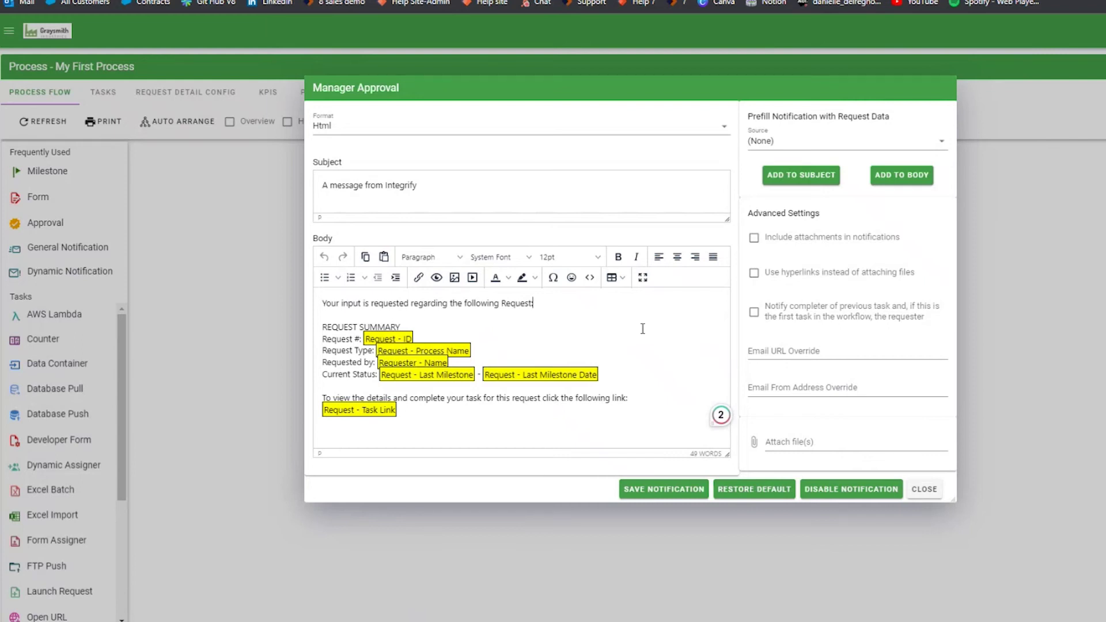
# Insert the Data > Manager Approval > Link to Approved field into the email body
pyautogui.click(818, 142)
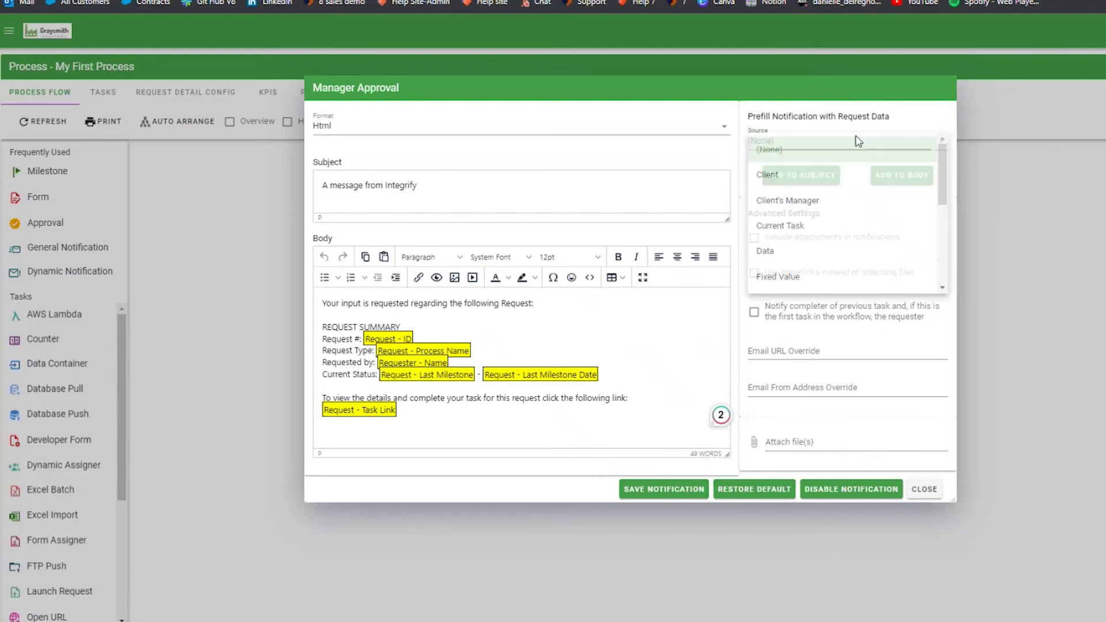
pyautogui.click(795, 250)
pyautogui.click(806, 188)
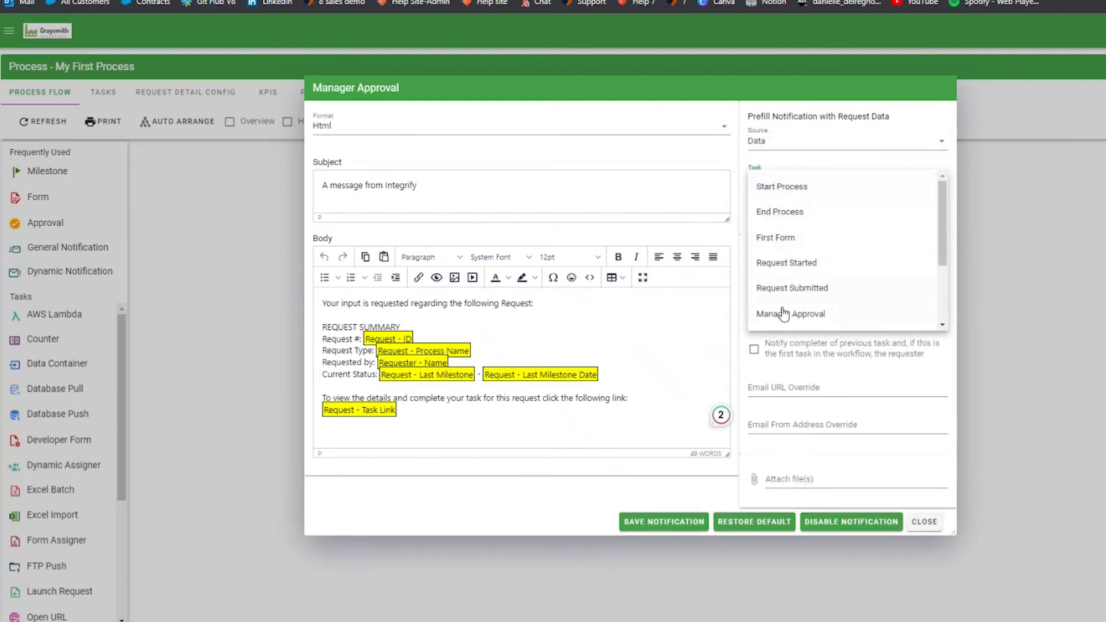
pyautogui.click(841, 314)
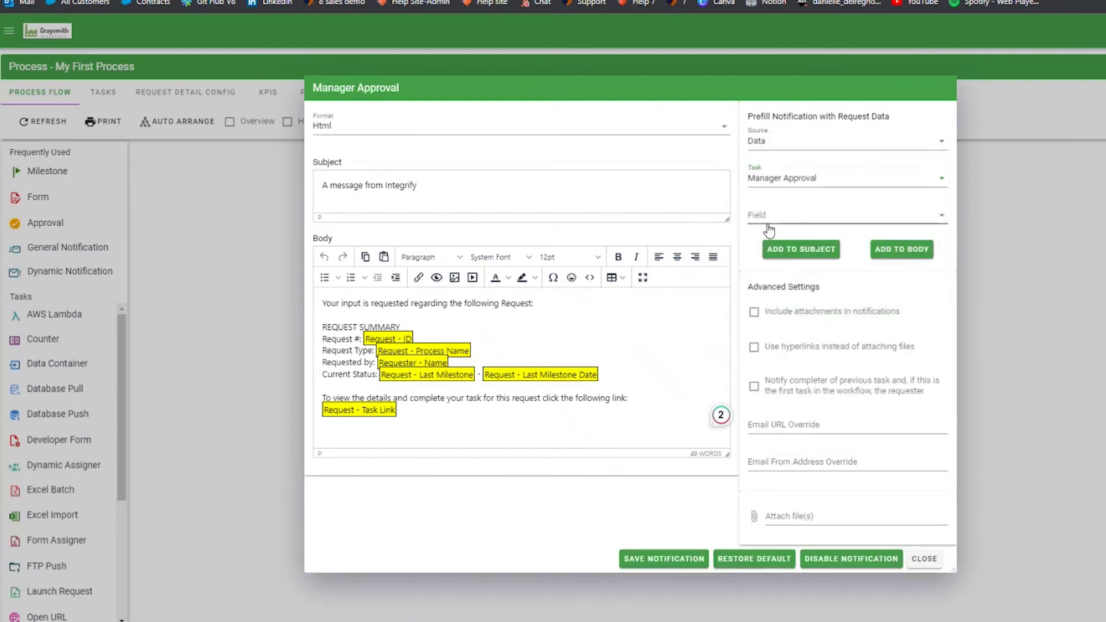
pyautogui.click(770, 218)
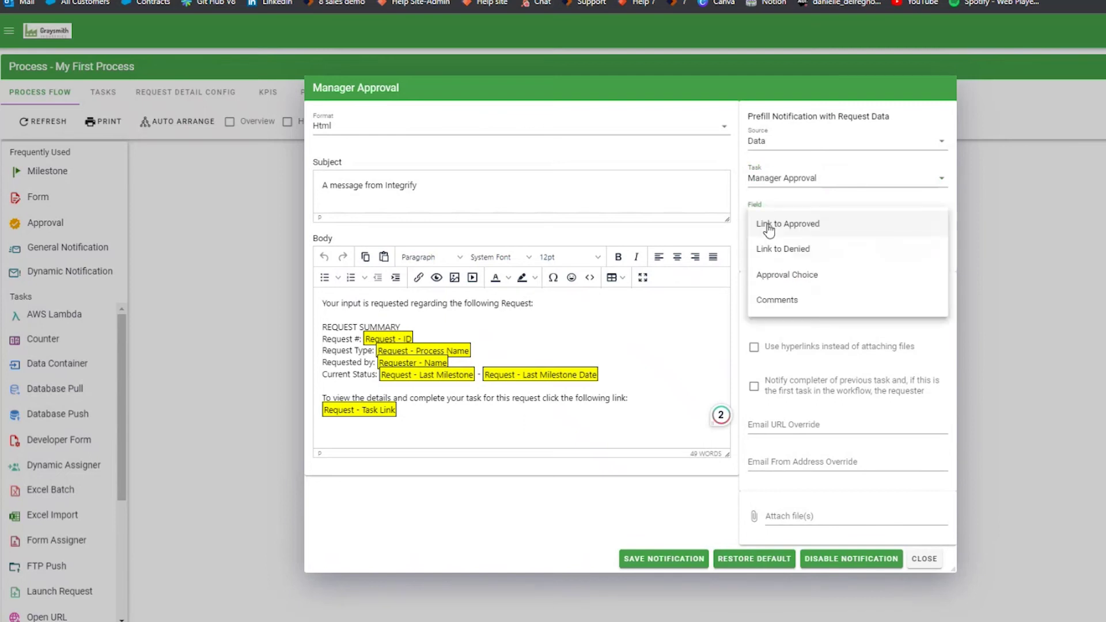
pyautogui.click(820, 233)
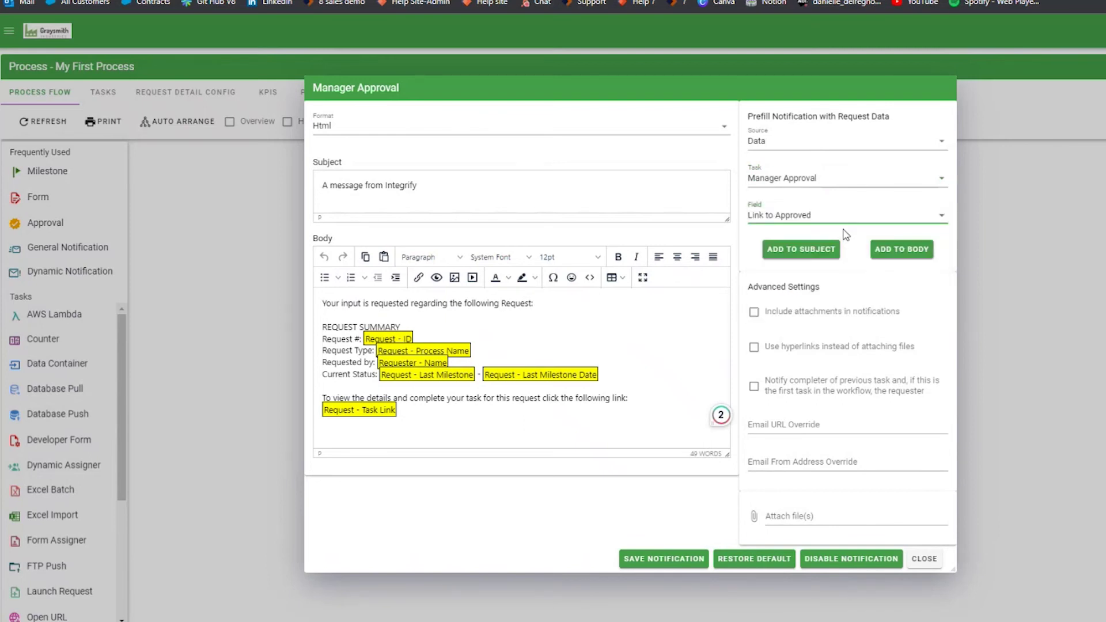
pyautogui.click(902, 253)
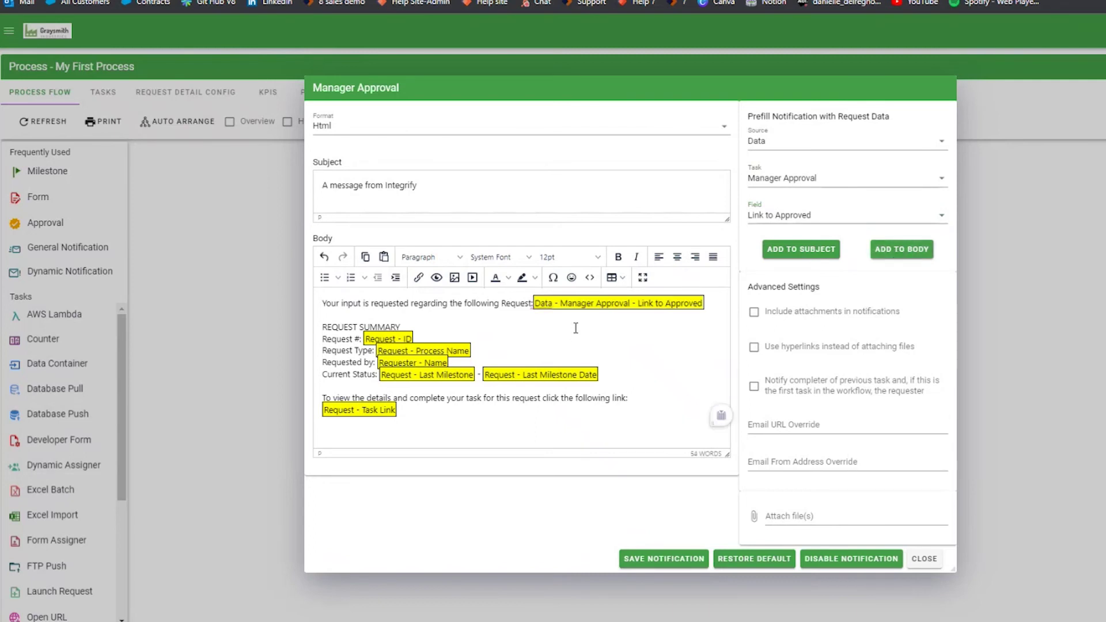
# Add the lines 'To Approve this request, use the link below:' and 'To Deny this request, use the link below:'
pyautogui.click(533, 304)
pyautogui.press('Return')
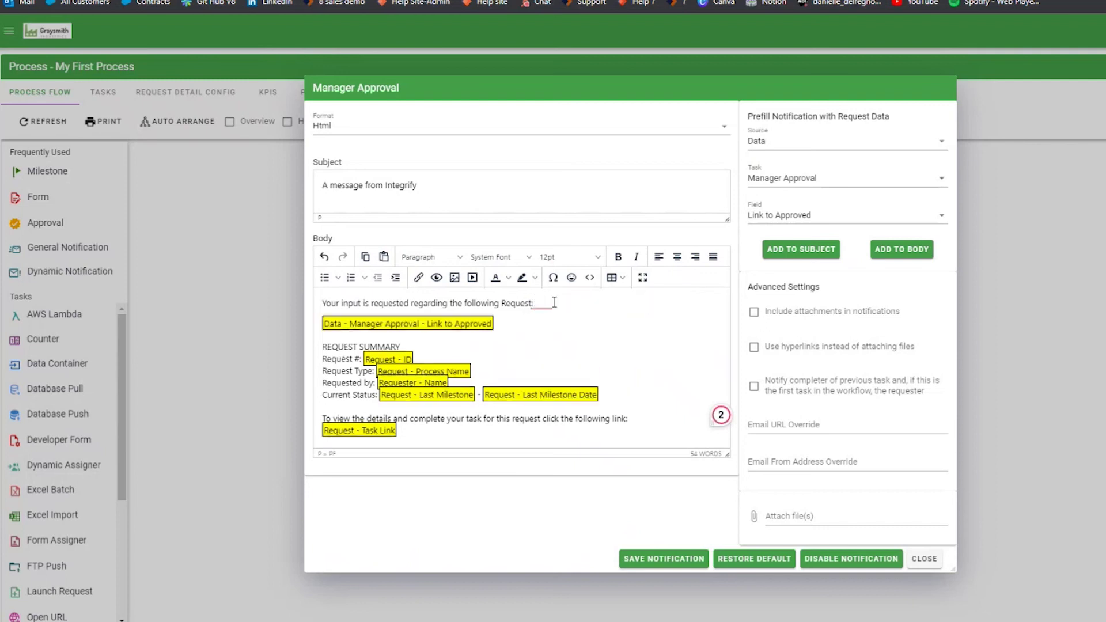
pyautogui.press('Return')
pyautogui.press('Up')
pyautogui.write('To Approve this request')
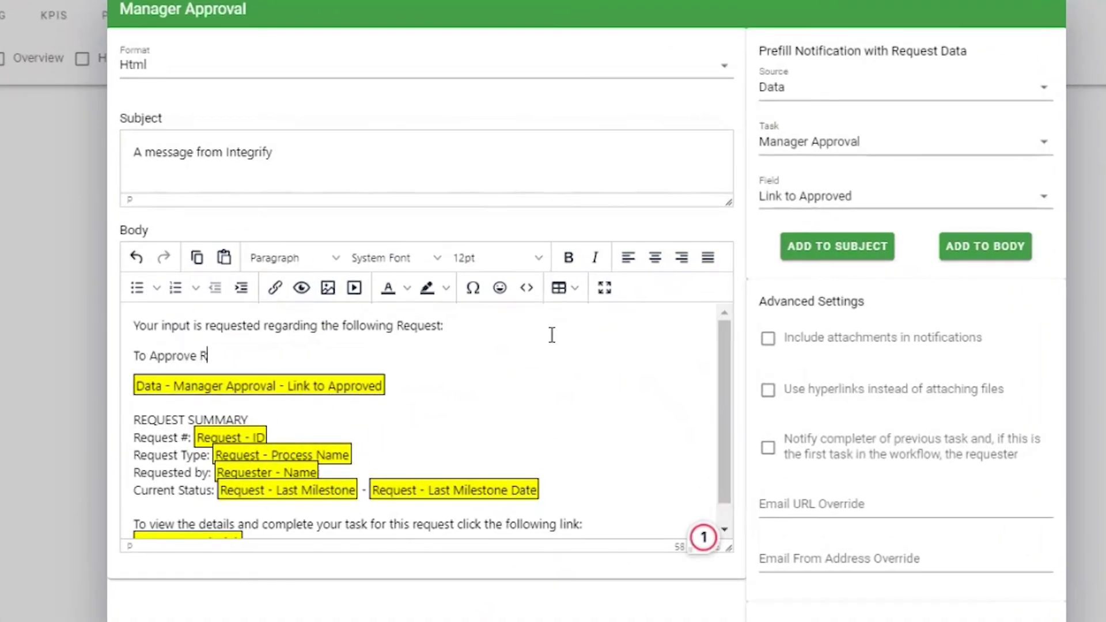
pyautogui.write(', use the link below:')
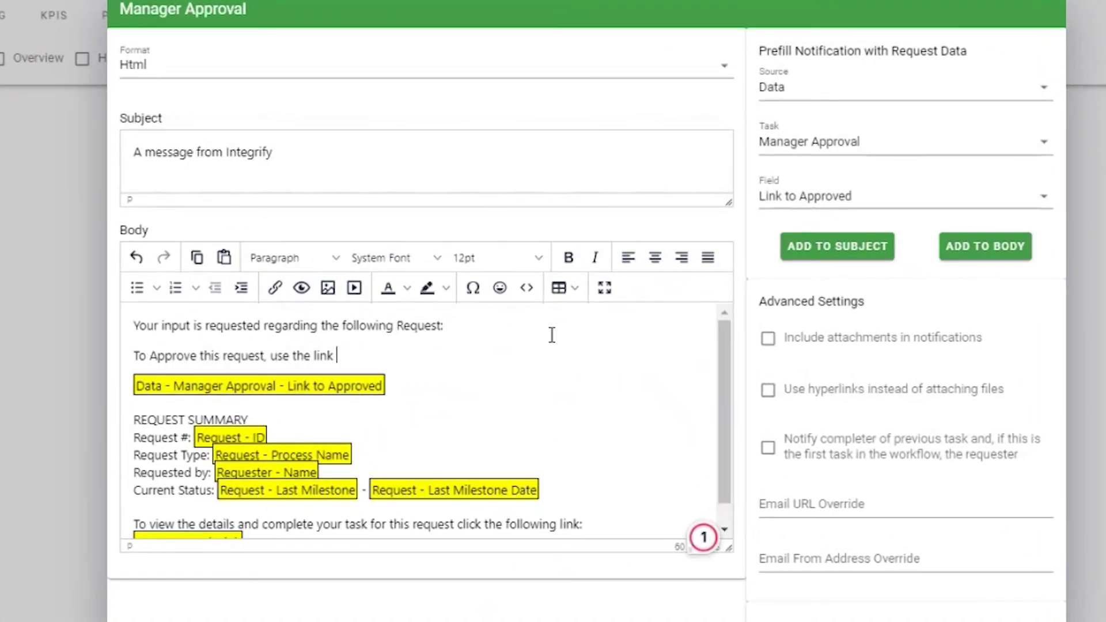
pyautogui.click(516, 397)
pyautogui.write('To Deny ')
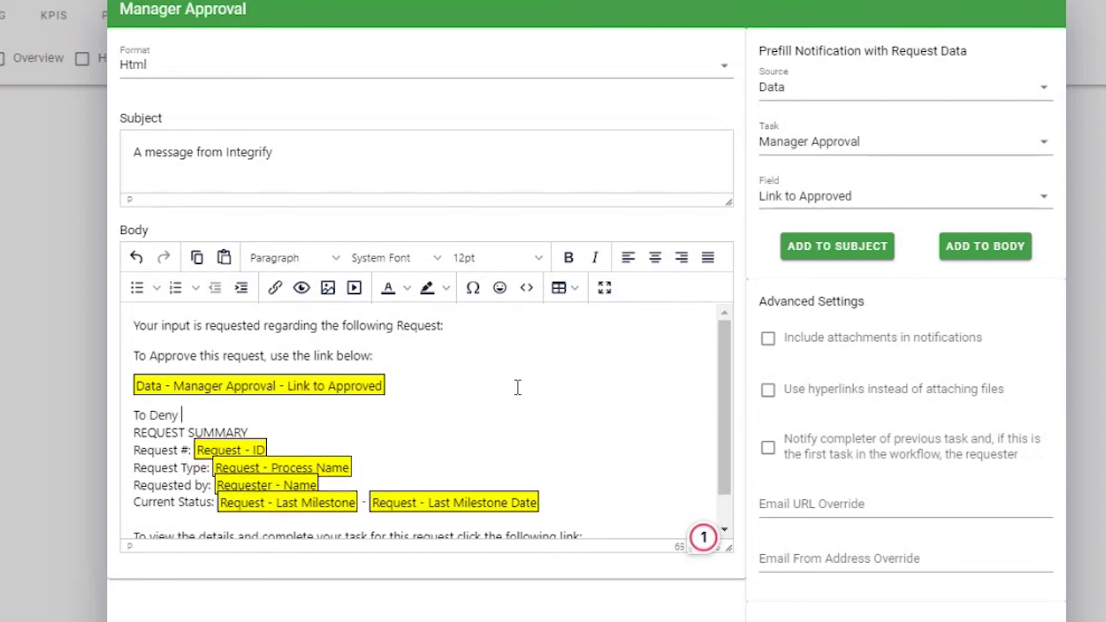
pyautogui.write('this request, use the link below:')
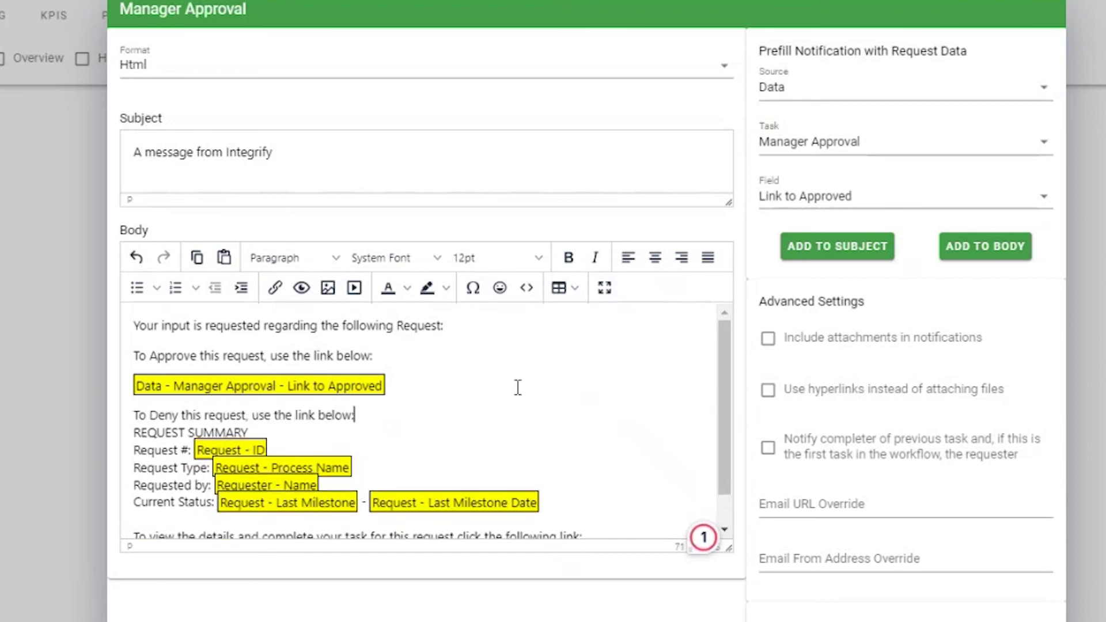
# Insert the Link to Denied field below the deny line, then save and close the notification
pyautogui.press('Return')
pyautogui.click(883, 203)
pyautogui.click(864, 337)
pyautogui.click(985, 246)
pyautogui.click(639, 582)
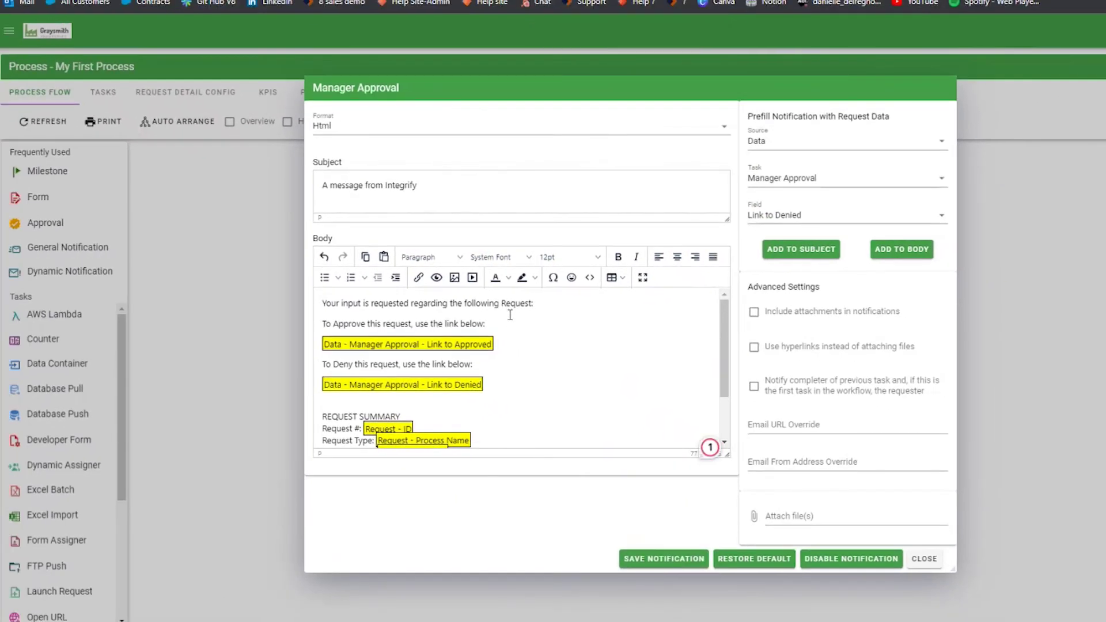
pyautogui.click(670, 569)
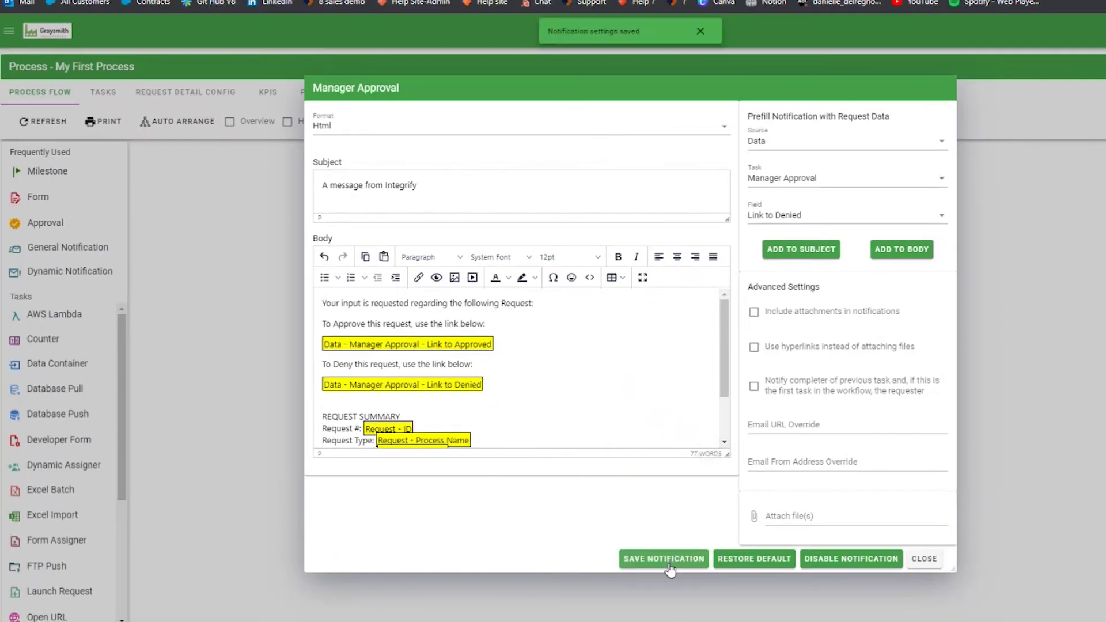
pyautogui.click(919, 560)
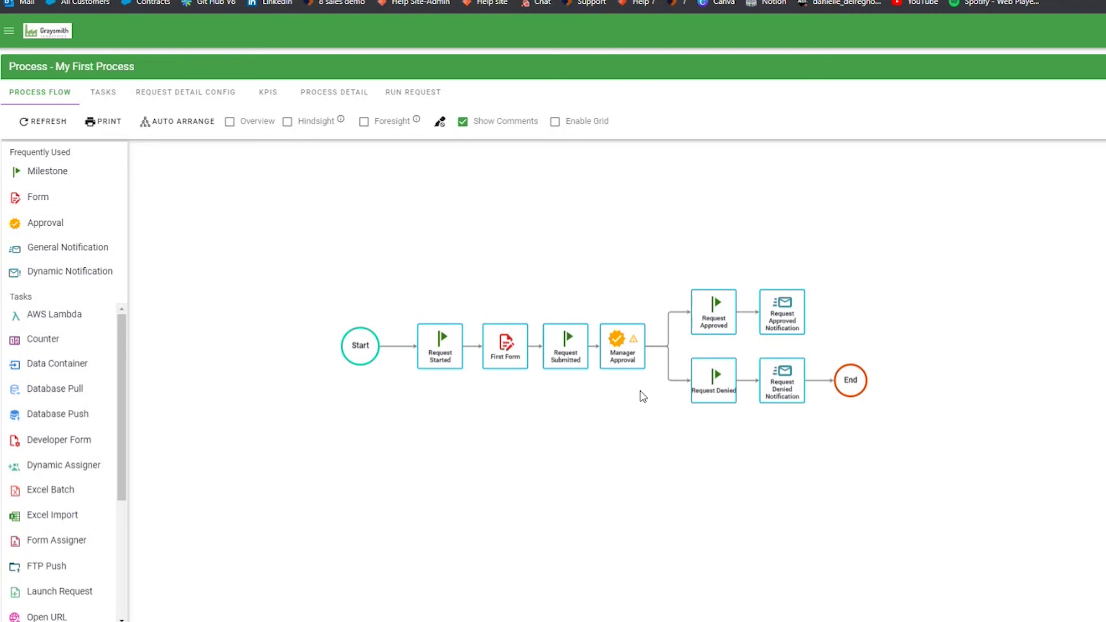
# Open the Recipients settings for the Manager Approval task
pyautogui.rightClick(627, 357)
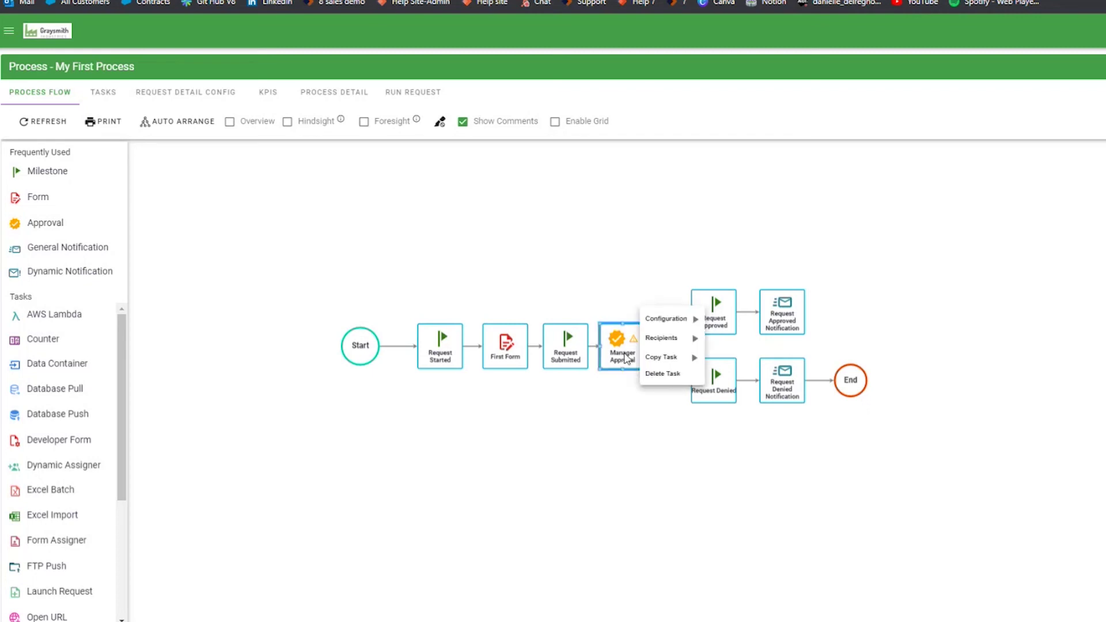
pyautogui.moveTo(649, 349)
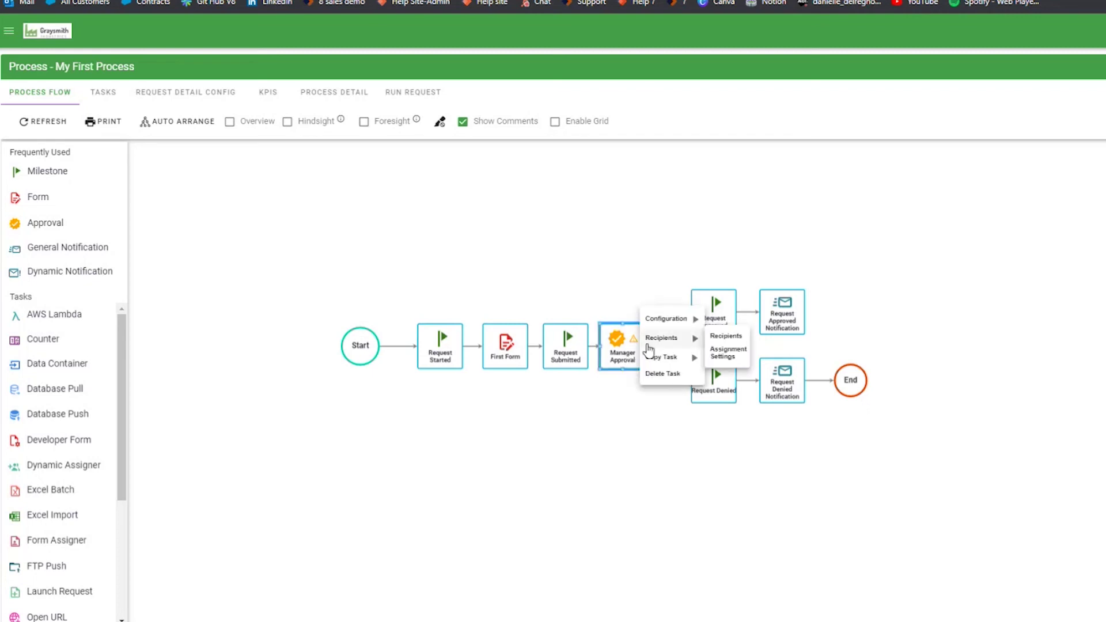
pyautogui.click(727, 336)
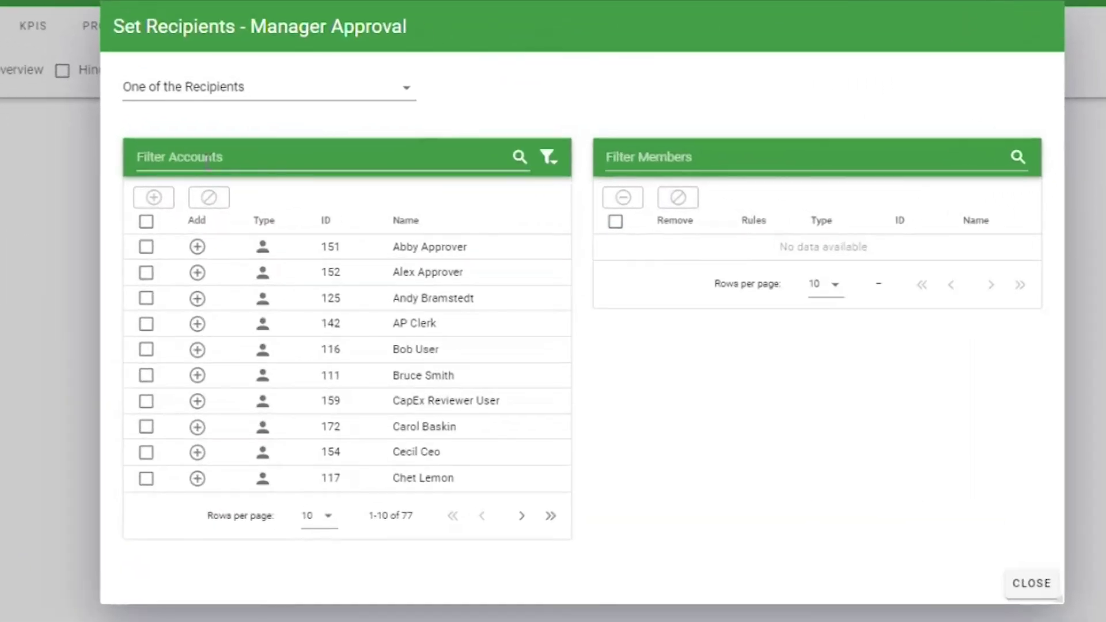
# Filter the account list to groups, search 'Ceo', then add and remove the CEO group
pyautogui.click(548, 157)
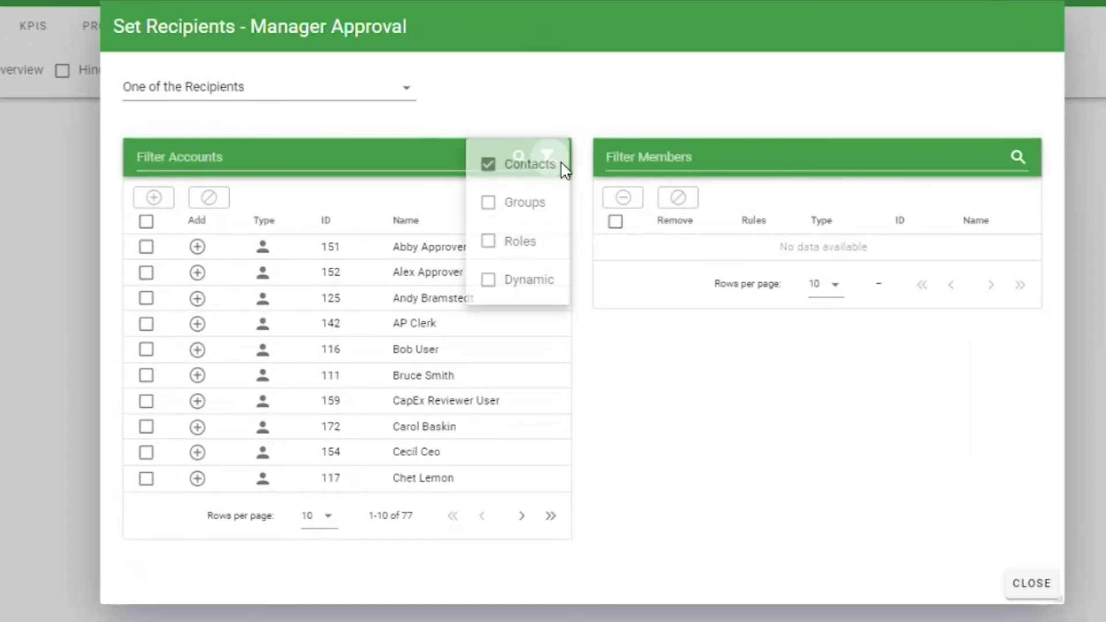
pyautogui.click(488, 203)
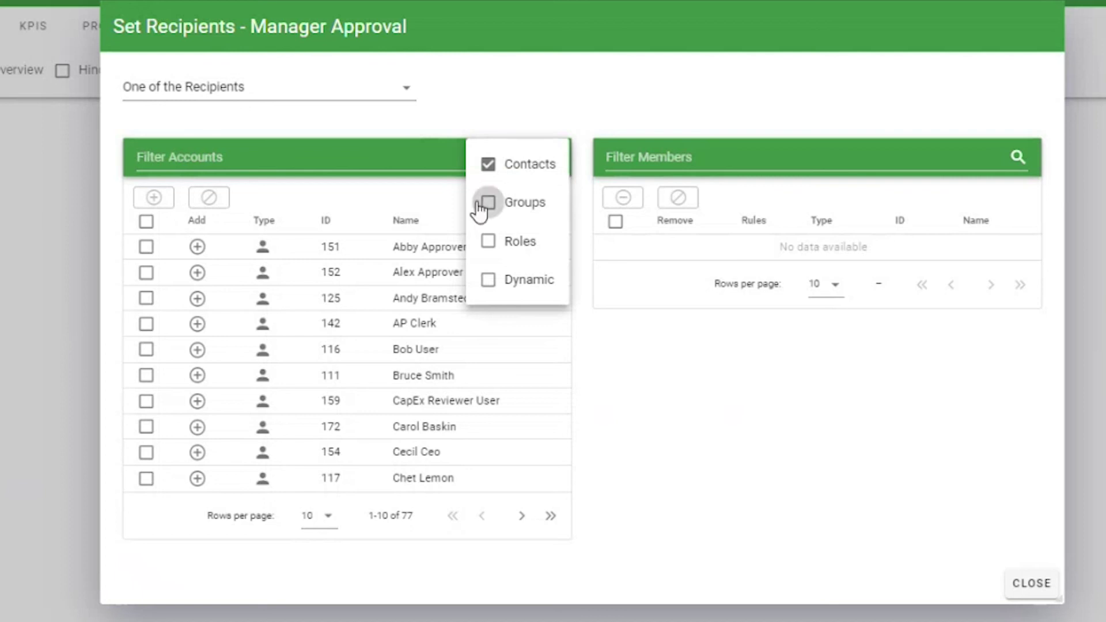
pyautogui.click(392, 161)
pyautogui.write('Ceo')
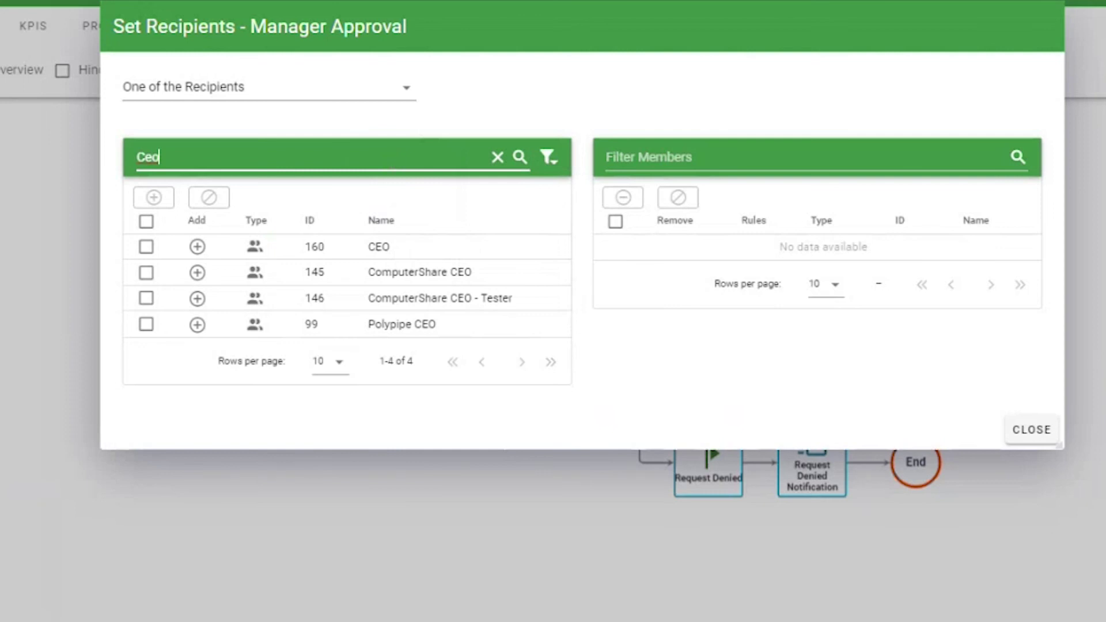
pyautogui.click(198, 248)
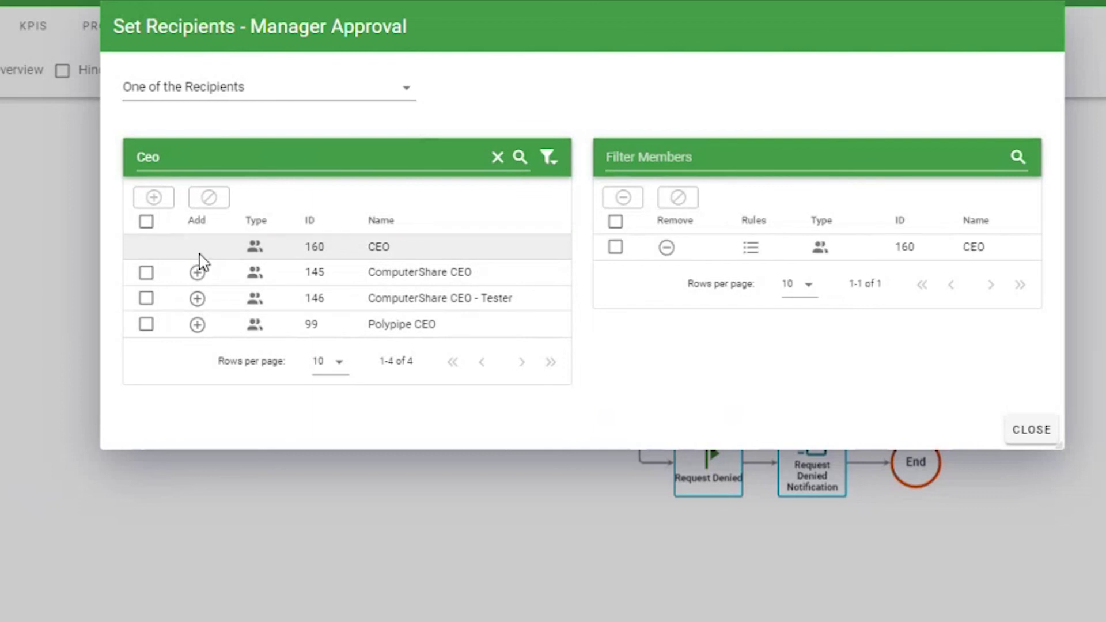
pyautogui.click(667, 248)
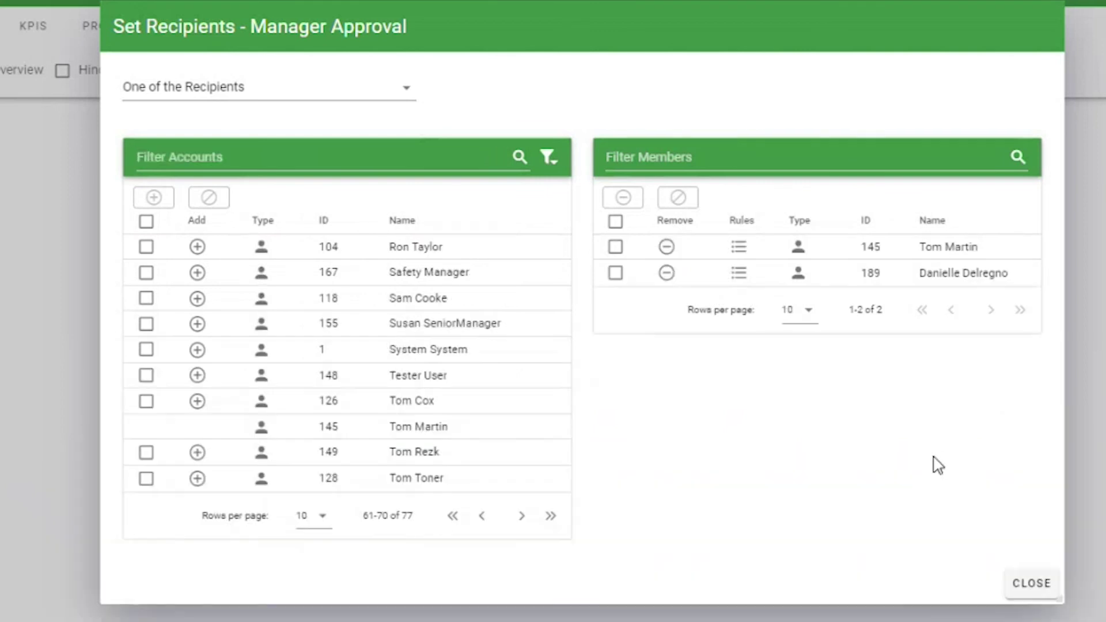